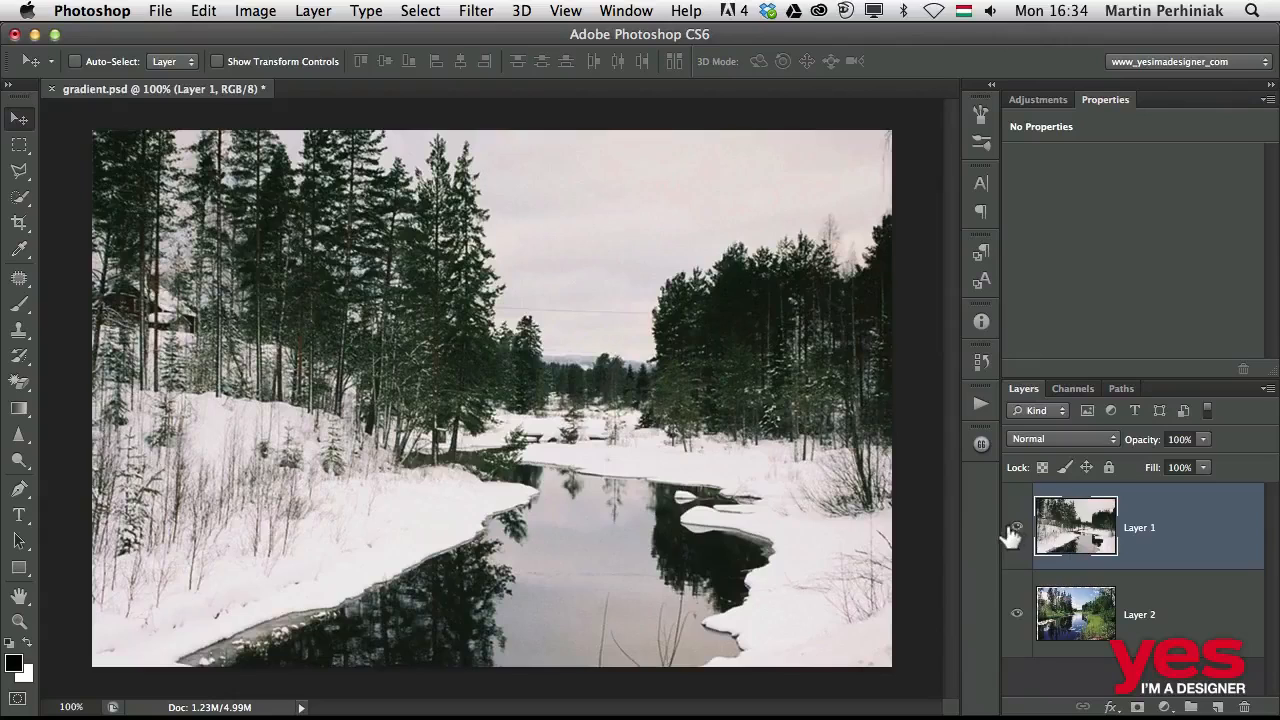
Hide and reshow Layer 1 to compare the winter and summer photos, and add a layer mask to Layer 1.
{"action": "left_click", "coordinate": [1017, 527]}
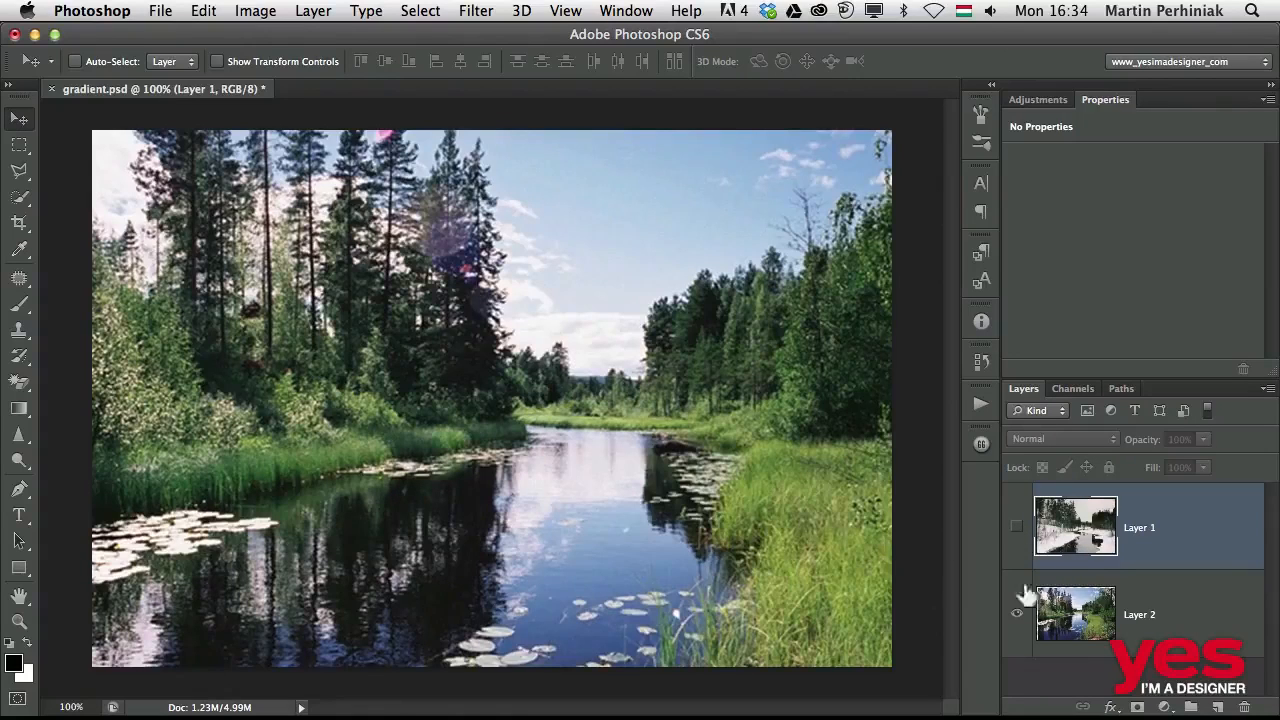
{"action": "left_click", "coordinate": [1018, 528]}
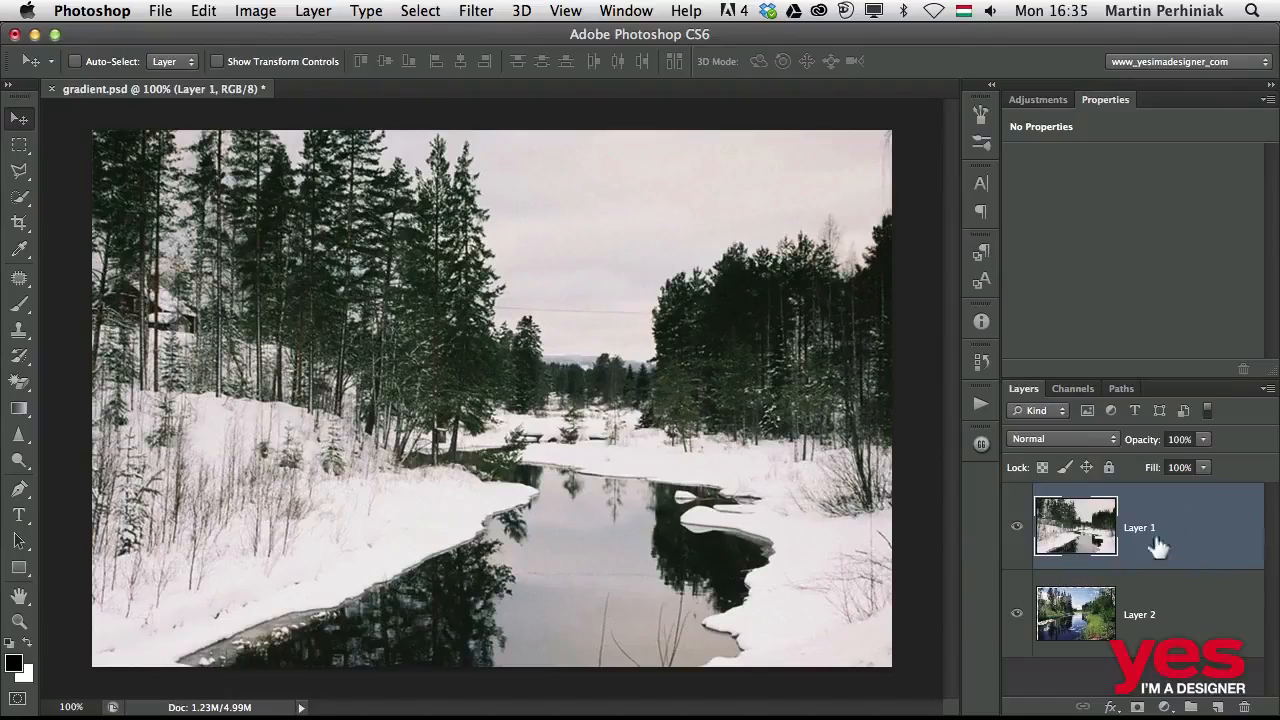
{"action": "left_click", "coordinate": [1137, 707]}
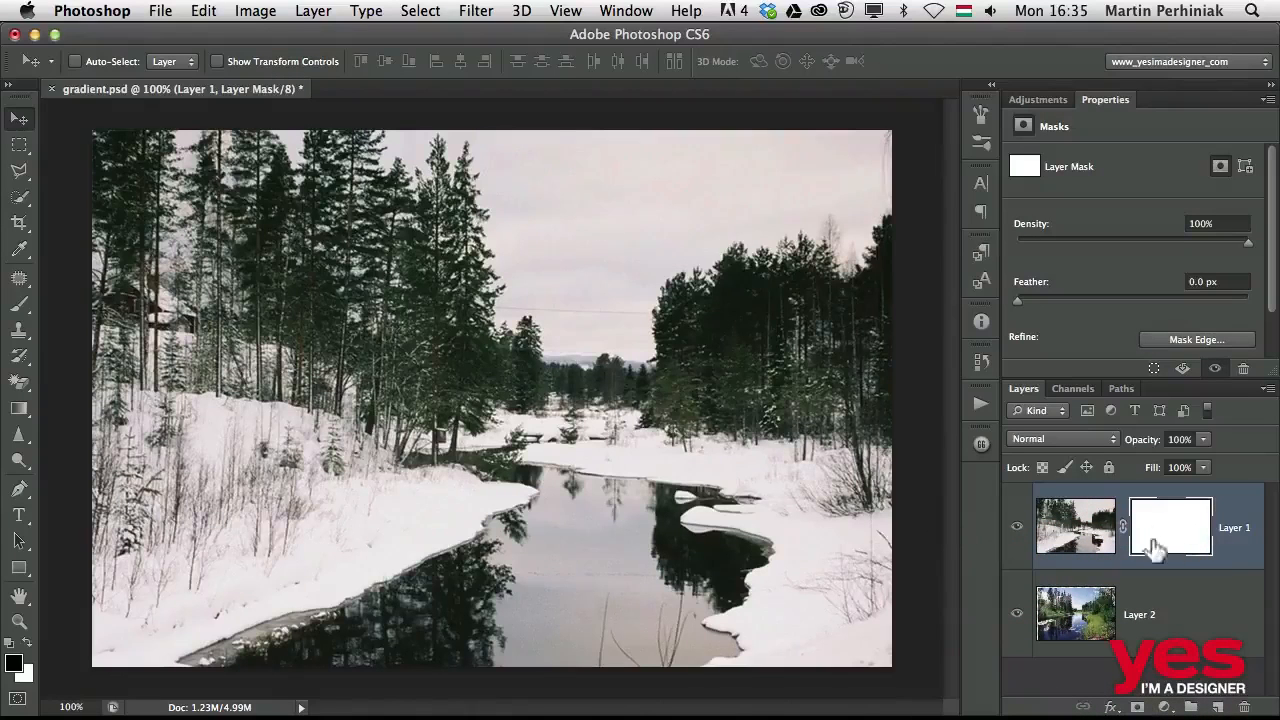
Draw a left-to-right black-to-white linear gradient on Layer 1's mask across the left-hand trees, and inspect the mask on its own.
{"action": "left_click", "coordinate": [20, 410]}
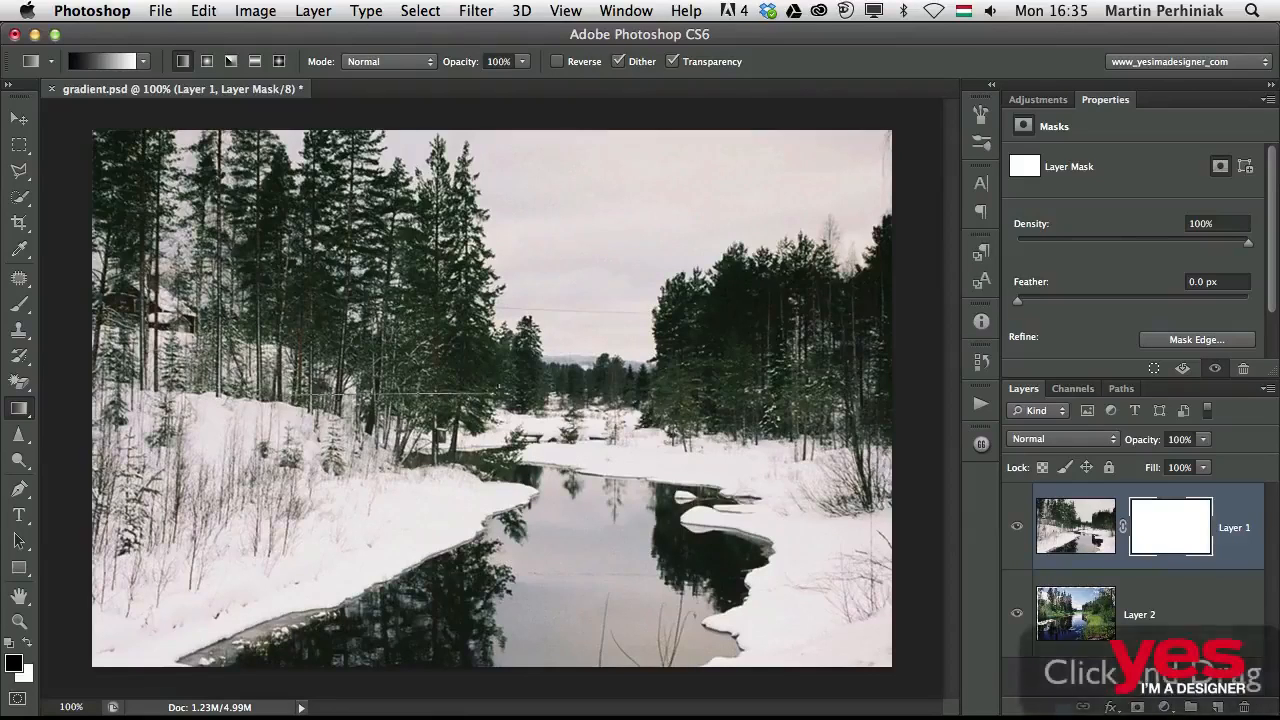
{"action": "left_click_drag", "start_coordinate": [311, 395], "coordinate": [544, 397]}
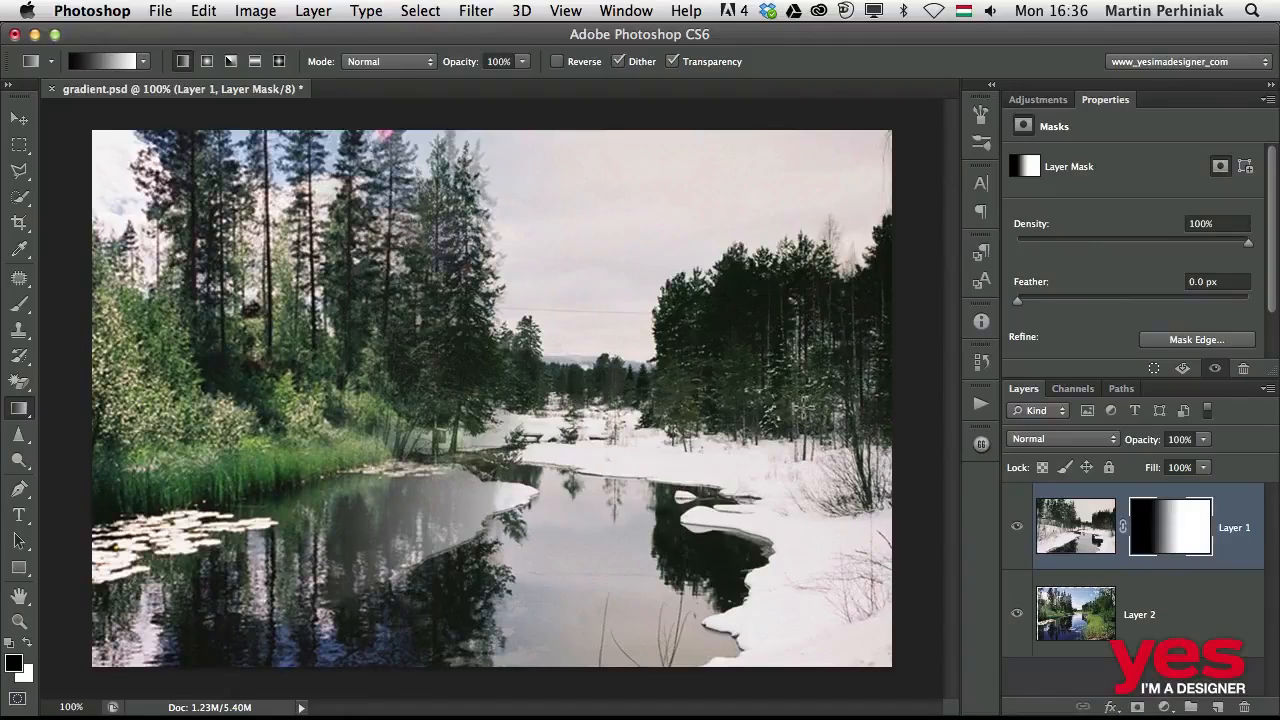
{"action": "left_click", "coordinate": [1172, 530], "text": "alt"}
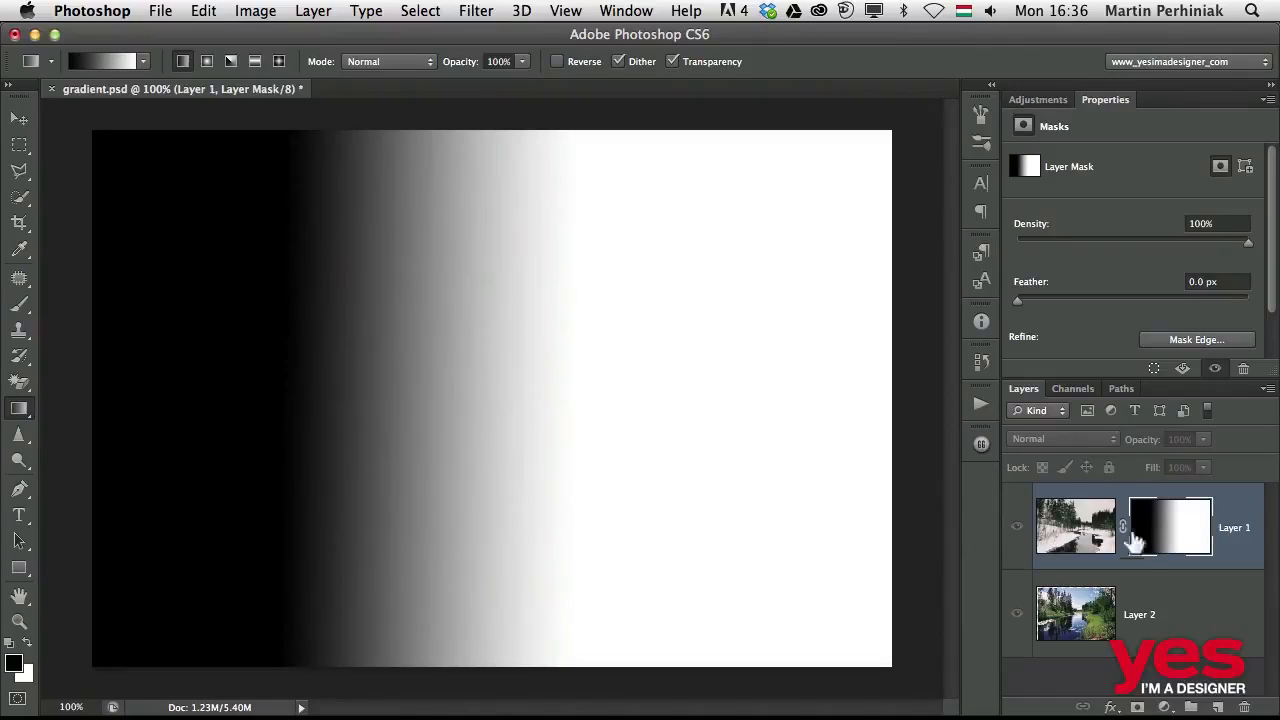
{"action": "left_click", "coordinate": [1176, 530], "text": "alt"}
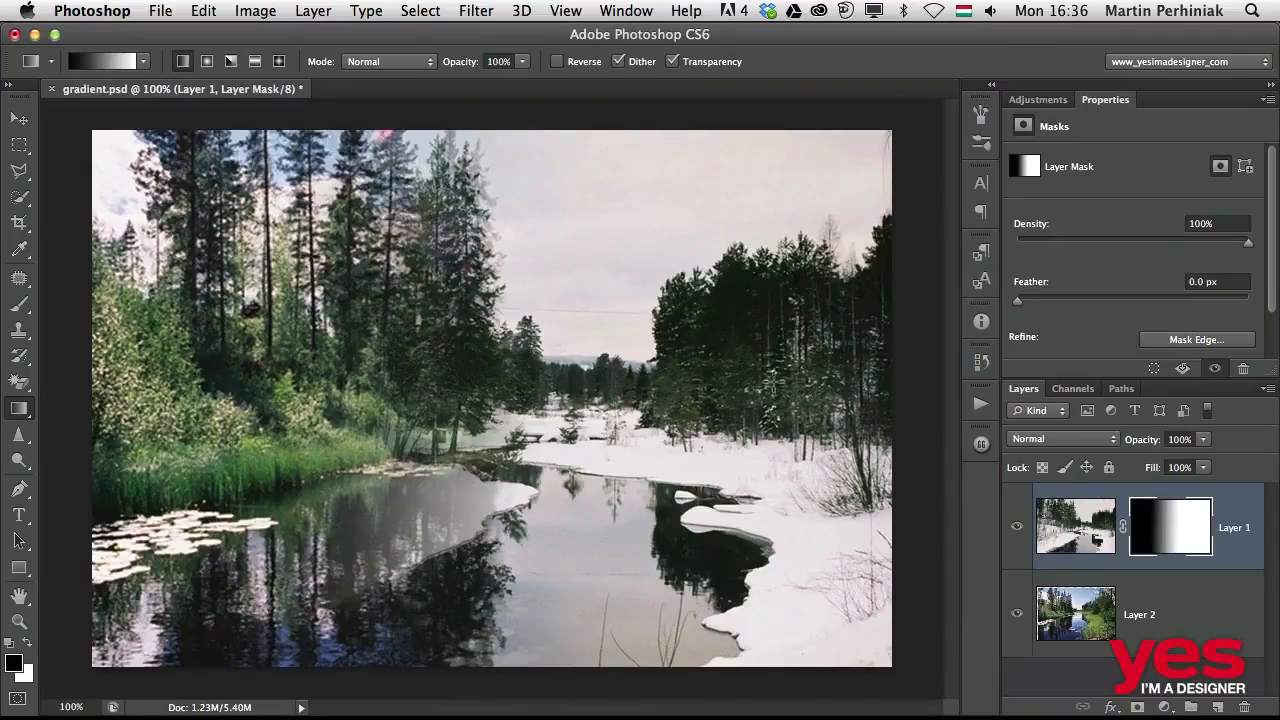
Redraw the mask gradient repeatedly from right to left around the river's far end, blending summer on the right into winter on the left.
{"action": "left_click_drag", "start_coordinate": [750, 380], "coordinate": [605, 384]}
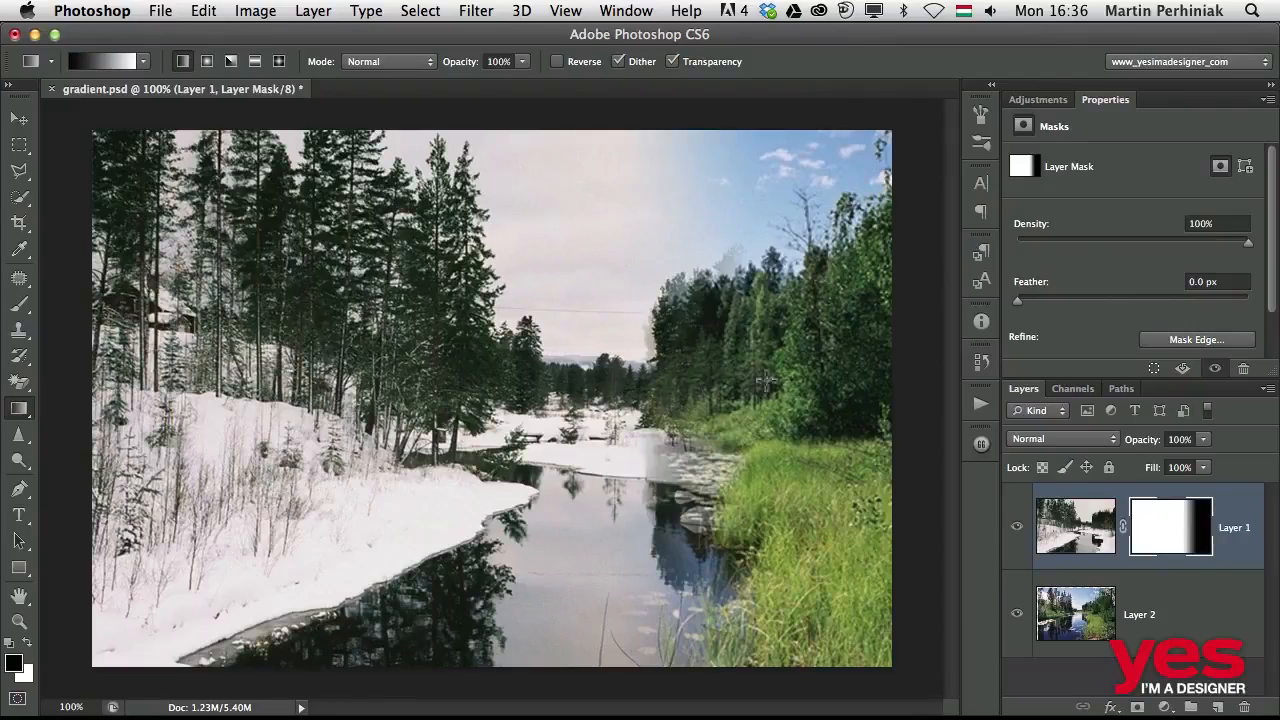
{"action": "left_click_drag", "start_coordinate": [765, 380], "coordinate": [645, 378]}
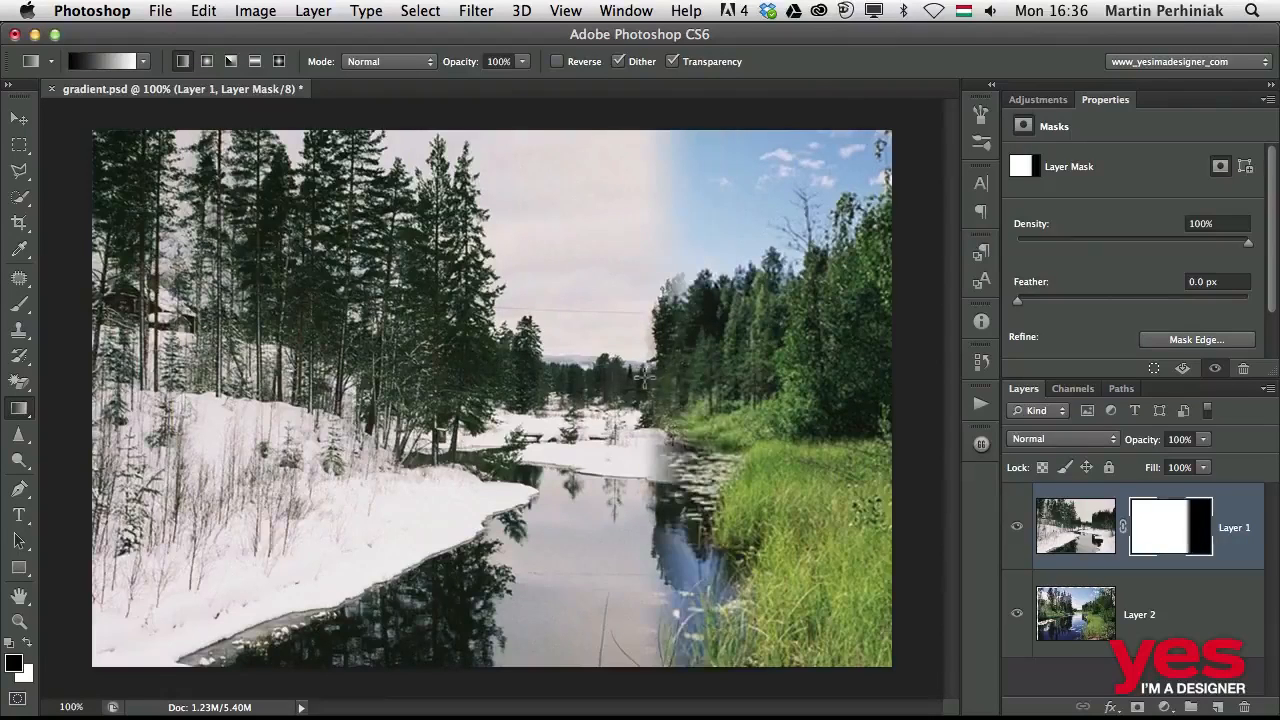
{"action": "left_click_drag", "start_coordinate": [756, 378], "coordinate": [574, 379]}
{"action": "left_click_drag", "start_coordinate": [746, 380], "coordinate": [625, 379]}
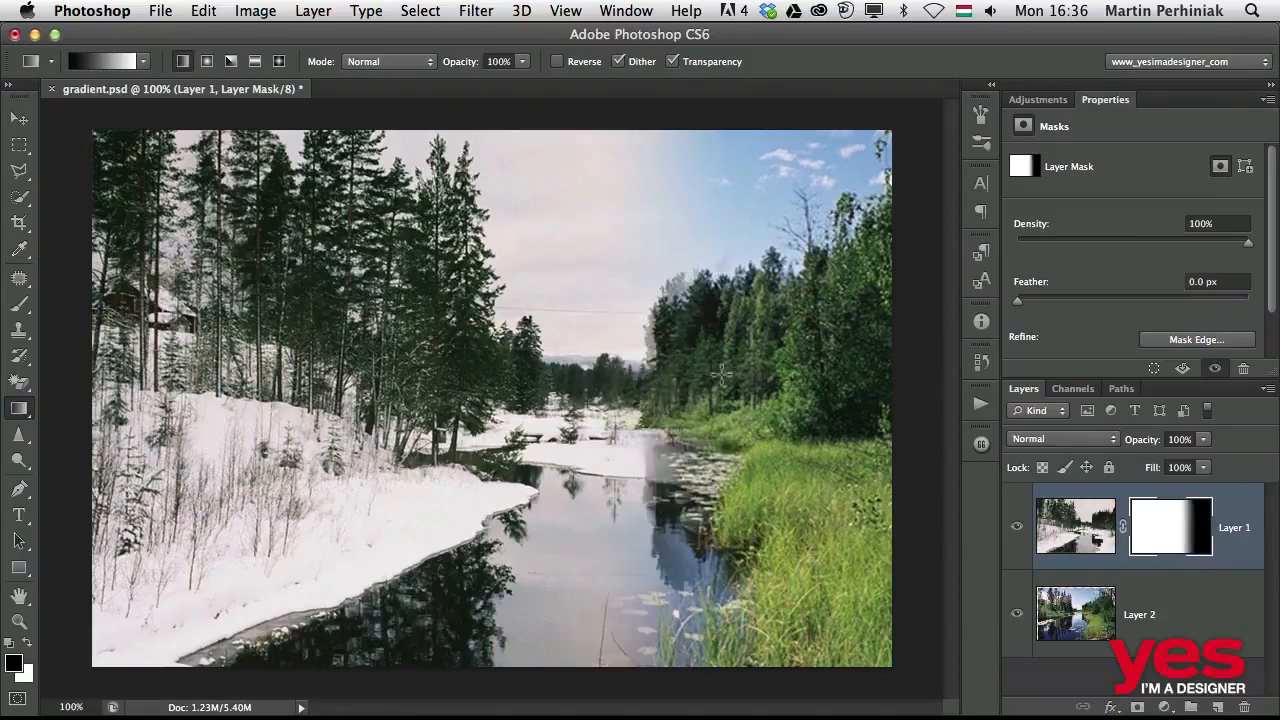
{"action": "left_click_drag", "start_coordinate": [722, 375], "coordinate": [605, 380]}
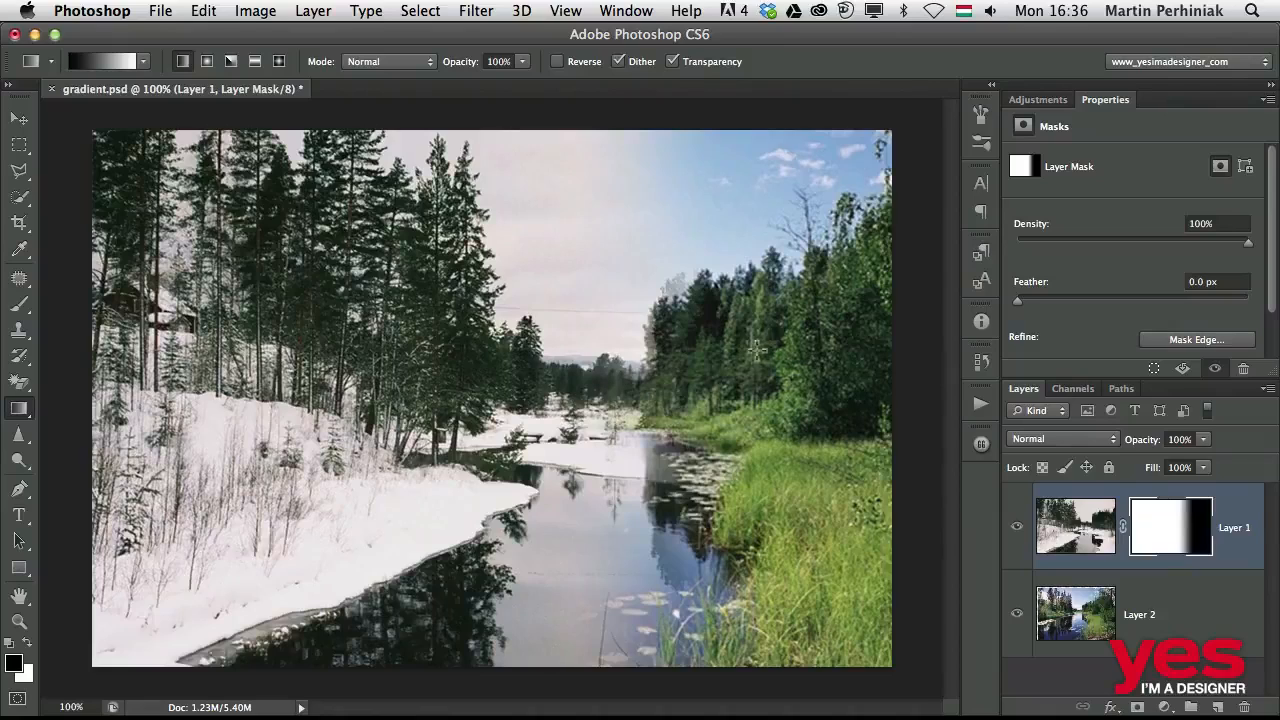
{"action": "left_click_drag", "start_coordinate": [680, 366], "coordinate": [586, 375]}
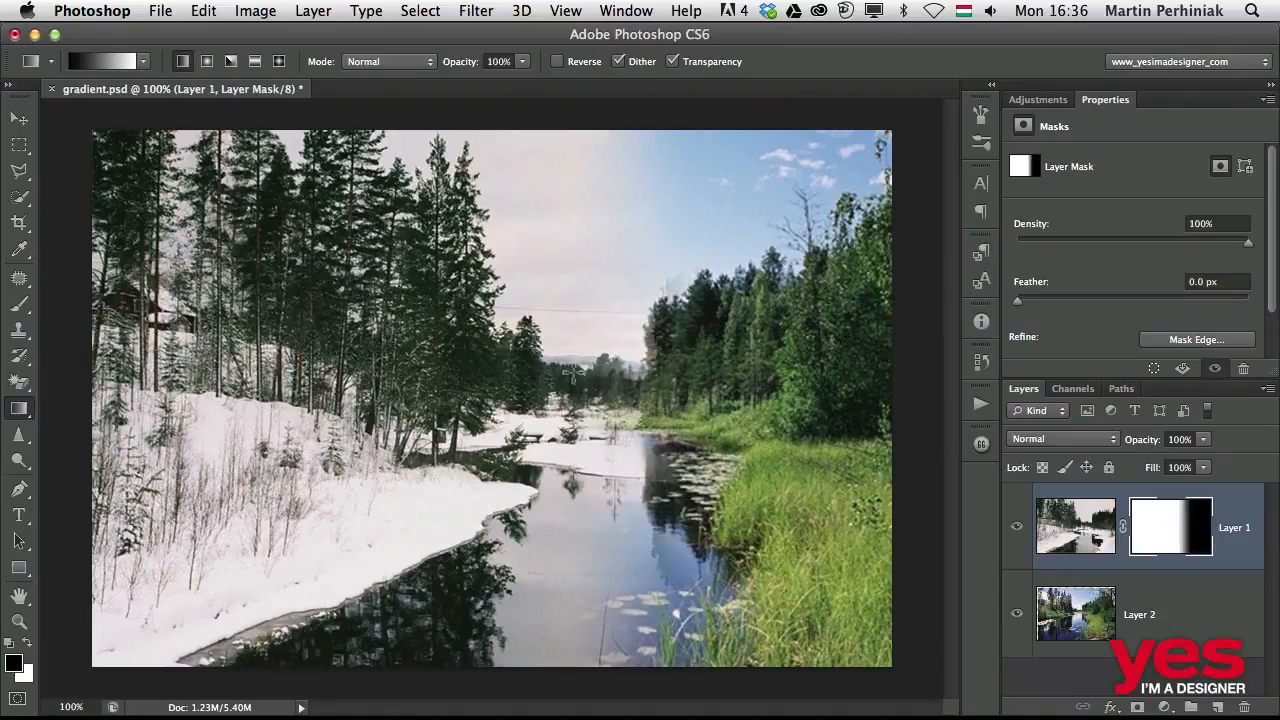
{"action": "left_click_drag", "start_coordinate": [688, 384], "coordinate": [592, 382]}
{"action": "left_click_drag", "start_coordinate": [690, 395], "coordinate": [535, 395]}
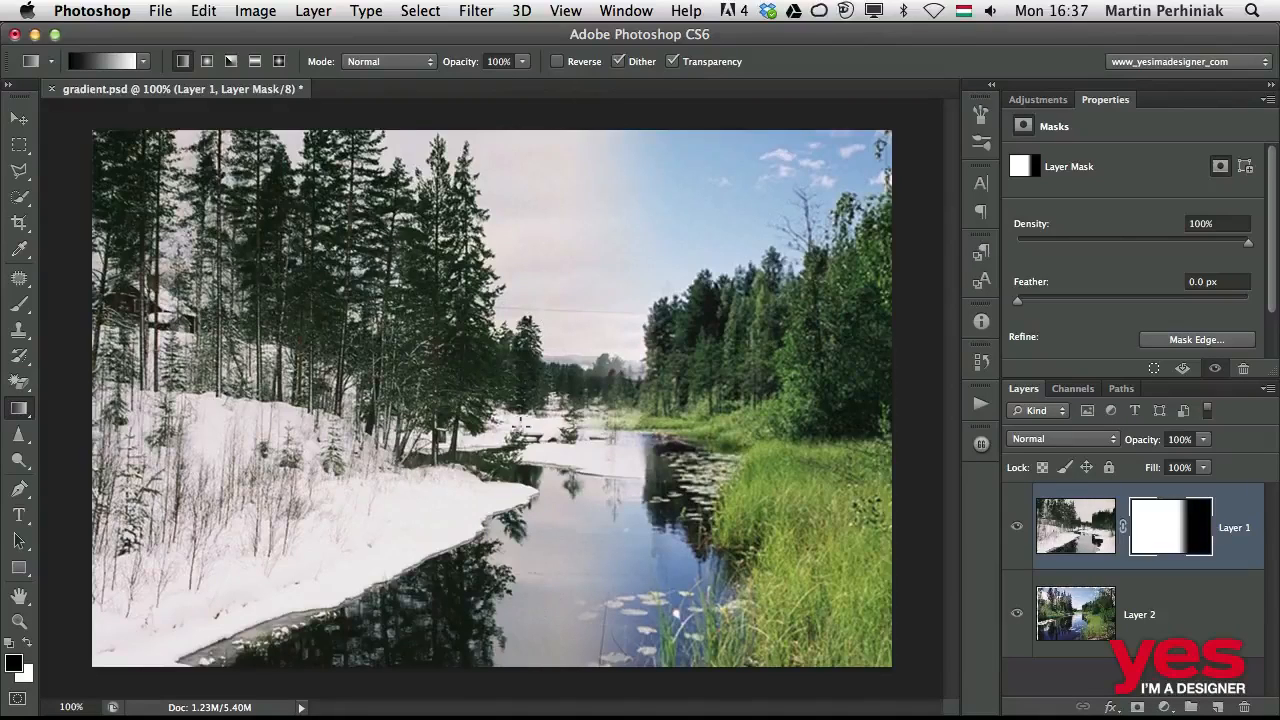
Try upward black-to-white gradients of varying length on the mask to reveal the summer photo in the lower half.
{"action": "left_click_drag", "start_coordinate": [520, 432], "coordinate": [521, 363]}
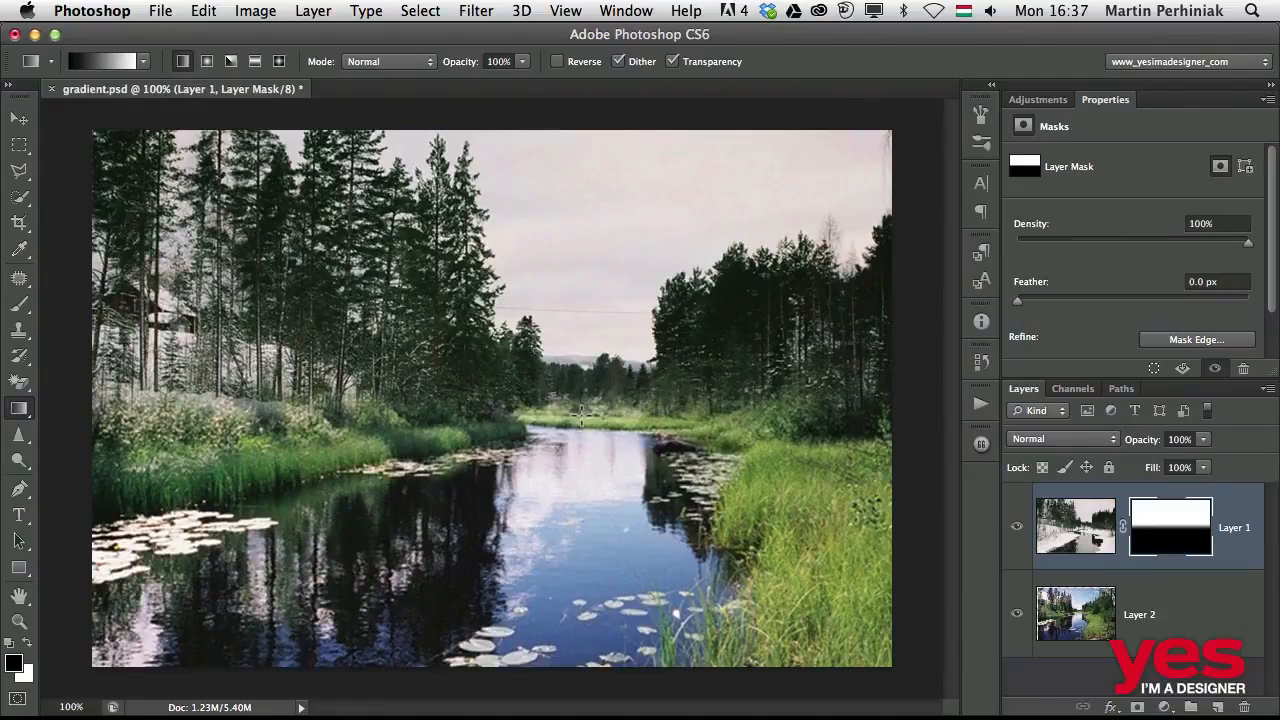
{"action": "left_click_drag", "start_coordinate": [460, 422], "coordinate": [524, 403]}
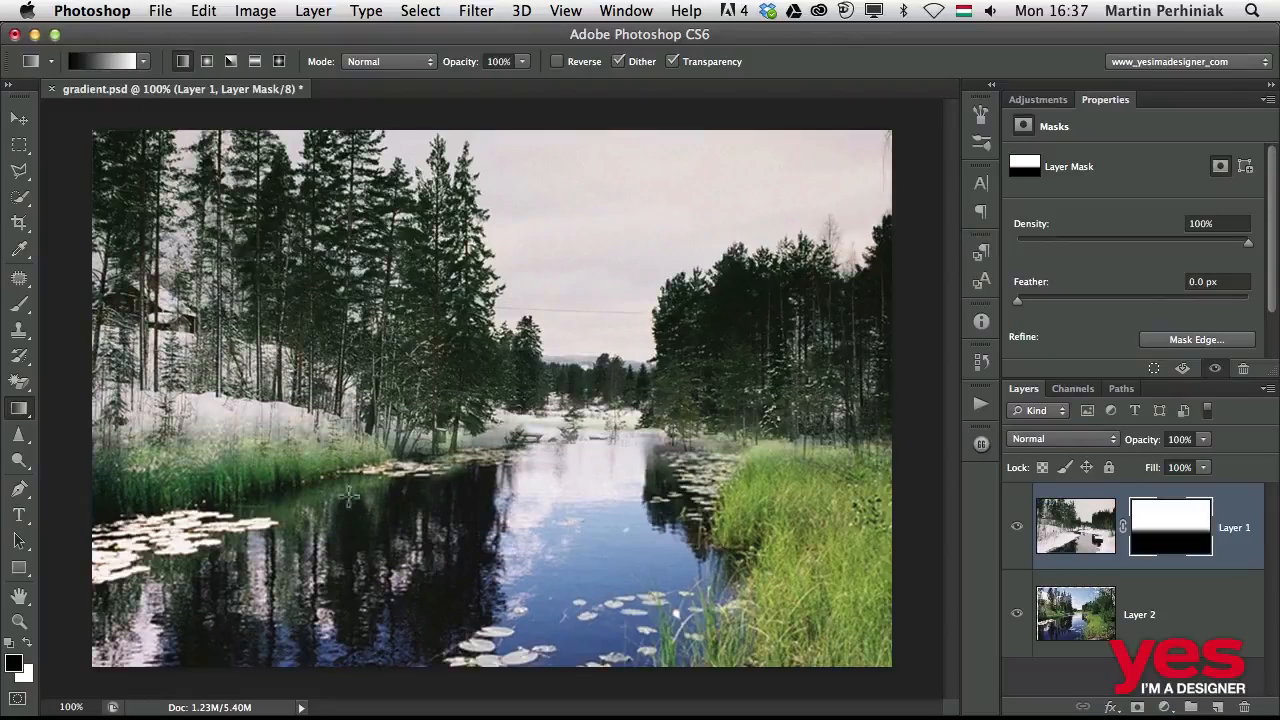
{"action": "left_click_drag", "start_coordinate": [482, 516], "coordinate": [480, 393]}
{"action": "left_click_drag", "start_coordinate": [477, 488], "coordinate": [485, 443]}
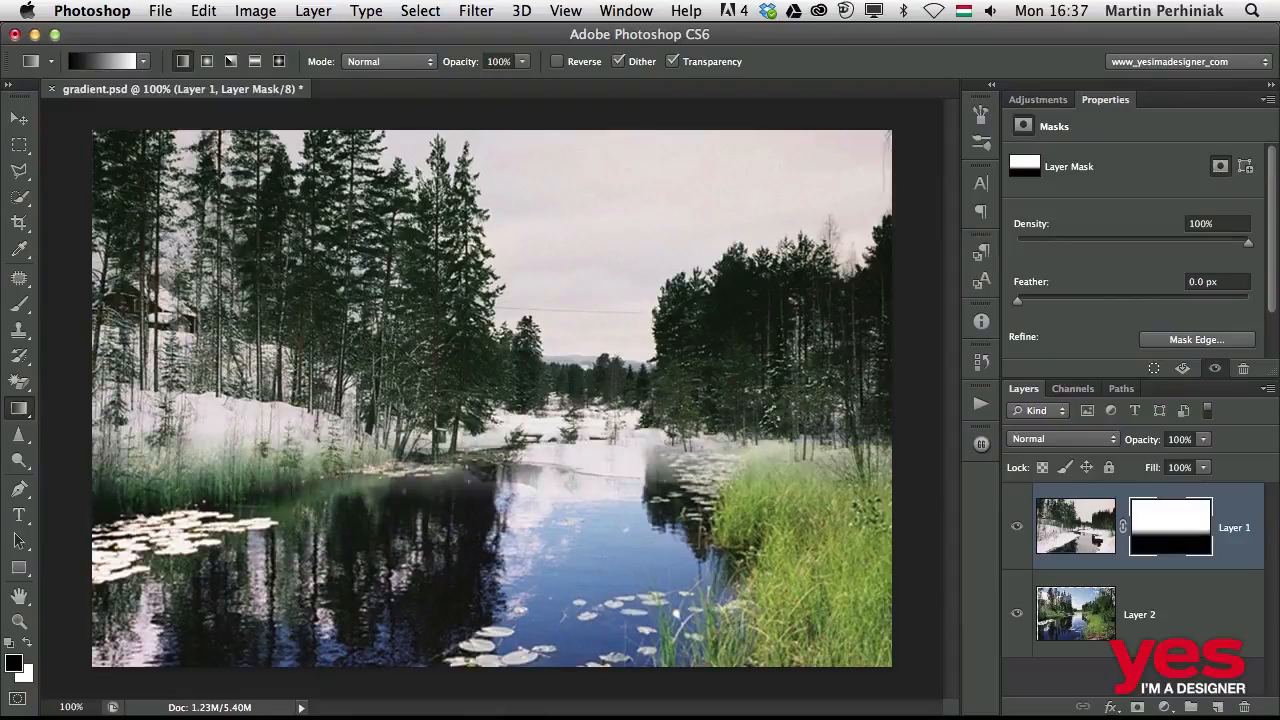
{"action": "left_click_drag", "start_coordinate": [478, 488], "coordinate": [528, 356]}
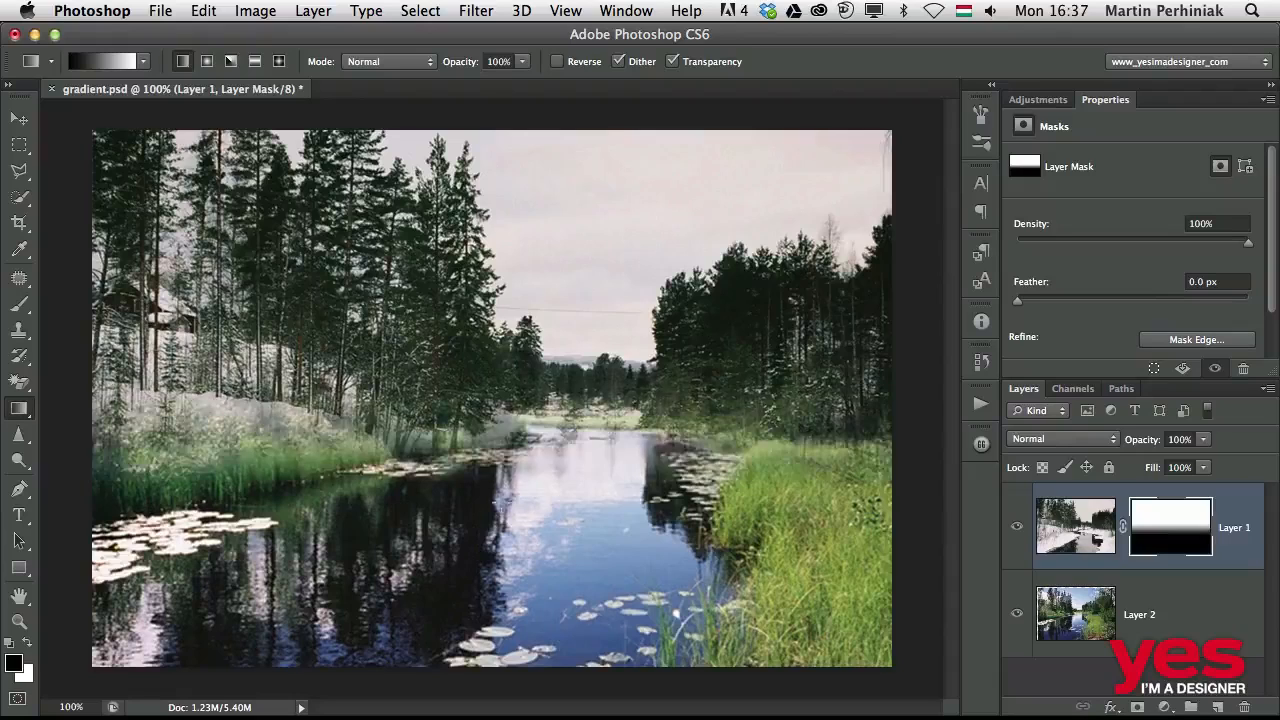
{"action": "key", "text": "super+z"}
{"action": "left_click_drag", "start_coordinate": [356, 500], "coordinate": [334, 427]}
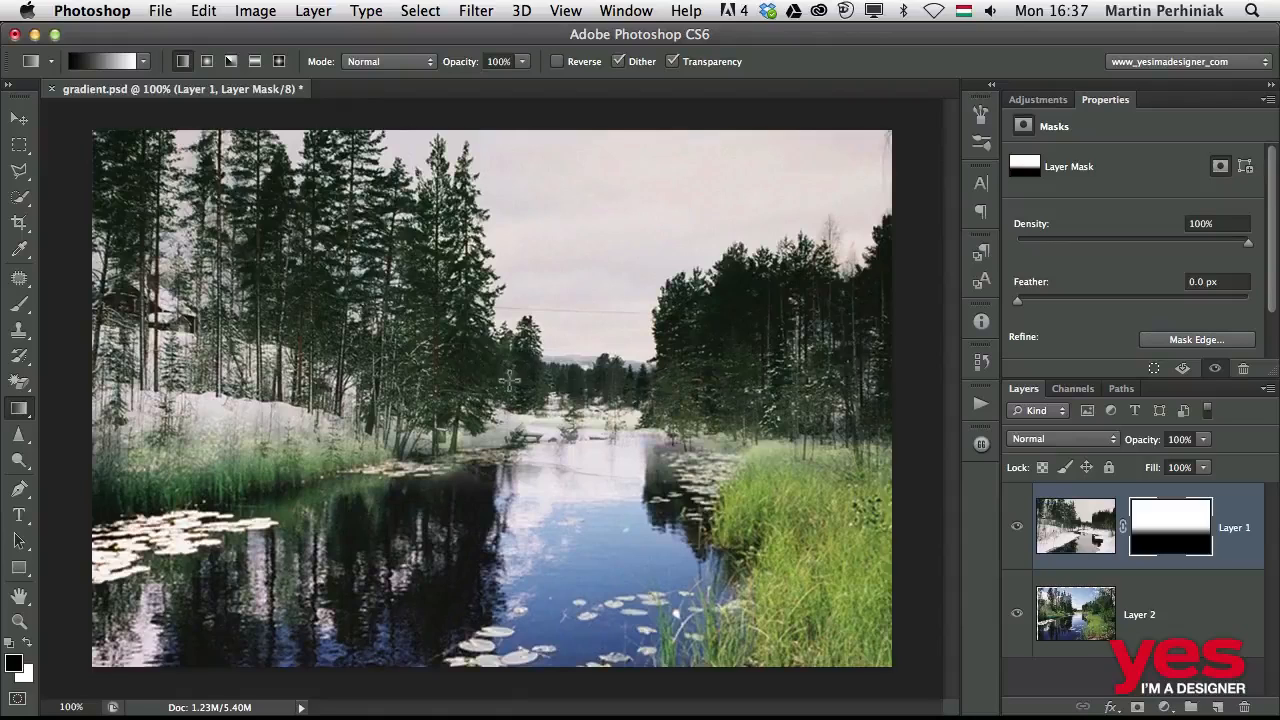
Try downward black-to-white gradients on the mask to reveal the summer photo in the upper half above the snowy riverbank.
{"action": "left_click_drag", "start_coordinate": [513, 382], "coordinate": [516, 443]}
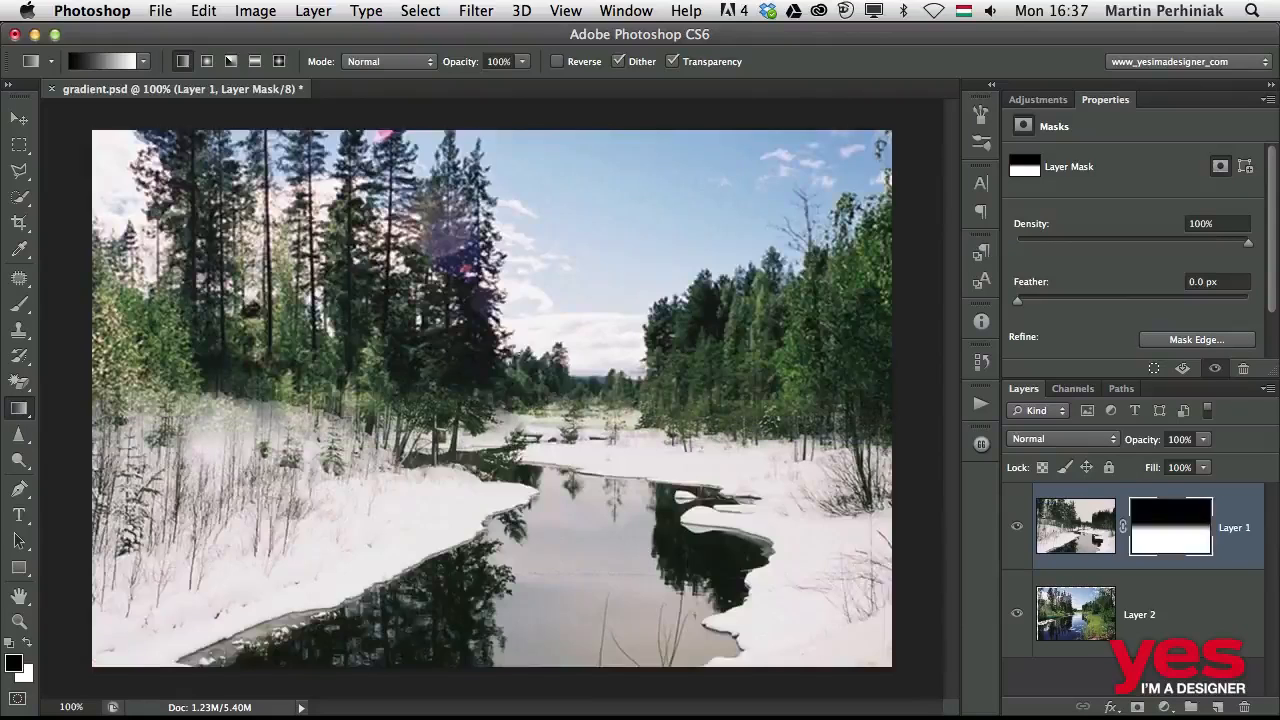
{"action": "left_click_drag", "start_coordinate": [514, 356], "coordinate": [512, 438]}
{"action": "left_click_drag", "start_coordinate": [504, 326], "coordinate": [512, 432]}
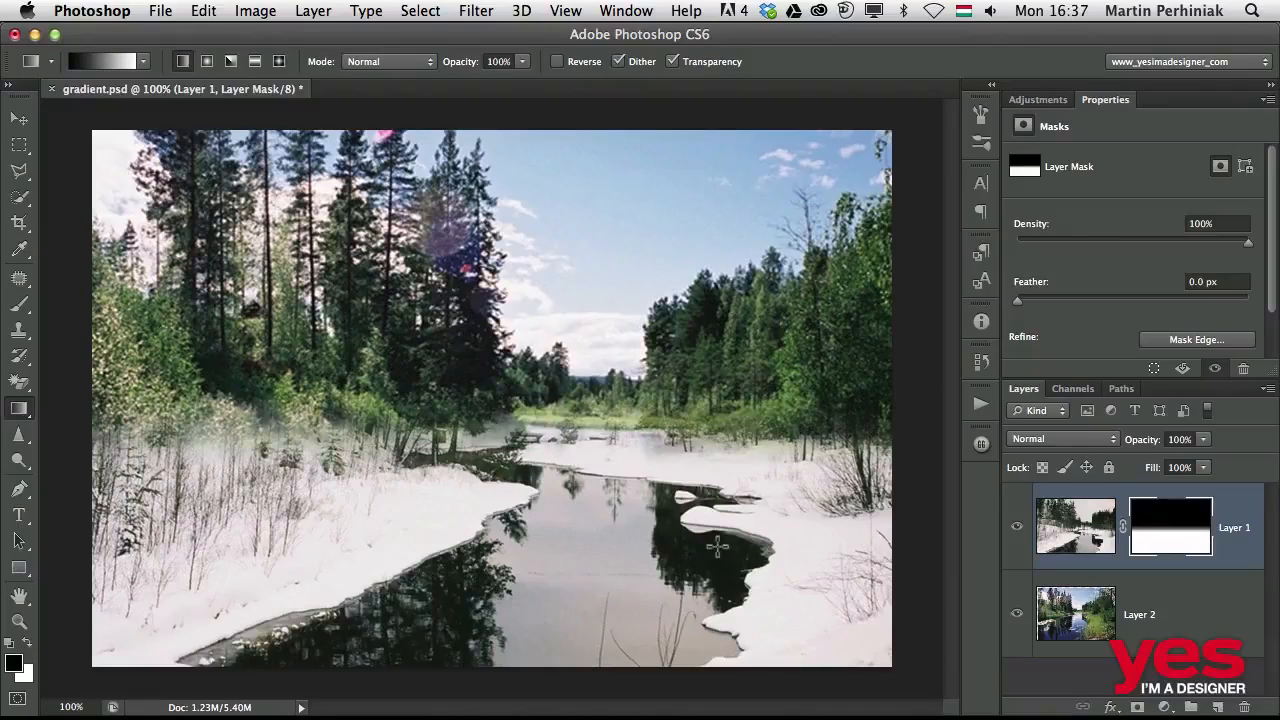
Step back through the vertical gradient attempts to the right-to-left blend on Layer 1's mask.
{"action": "key", "text": "super+alt+z"}
{"action": "key", "text": "super+alt+z"}
{"action": "key", "text": "super+alt+z"}
{"action": "key", "text": "super+alt+z"}
{"action": "key", "text": "super+alt+z"}
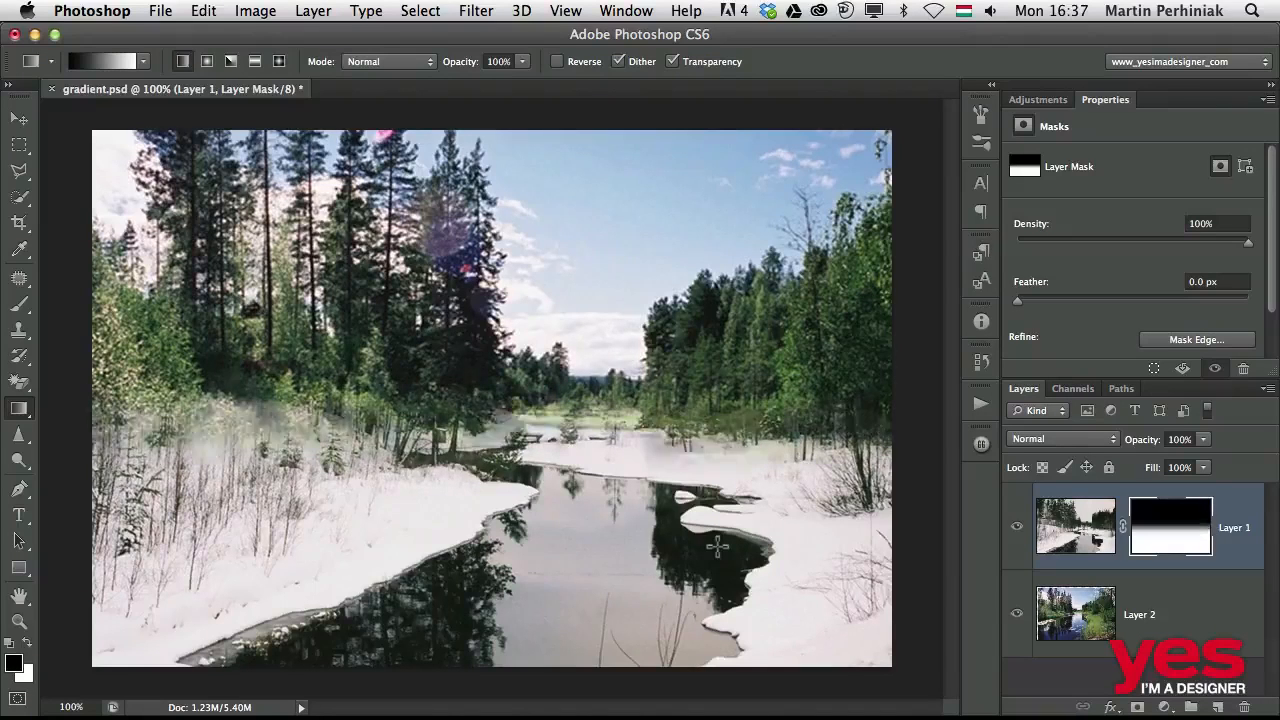
{"action": "key", "text": "super+alt+z"}
{"action": "key", "text": "super+alt+z"}
{"action": "key", "text": "super+alt+z"}
{"action": "key", "text": "super+alt+z"}
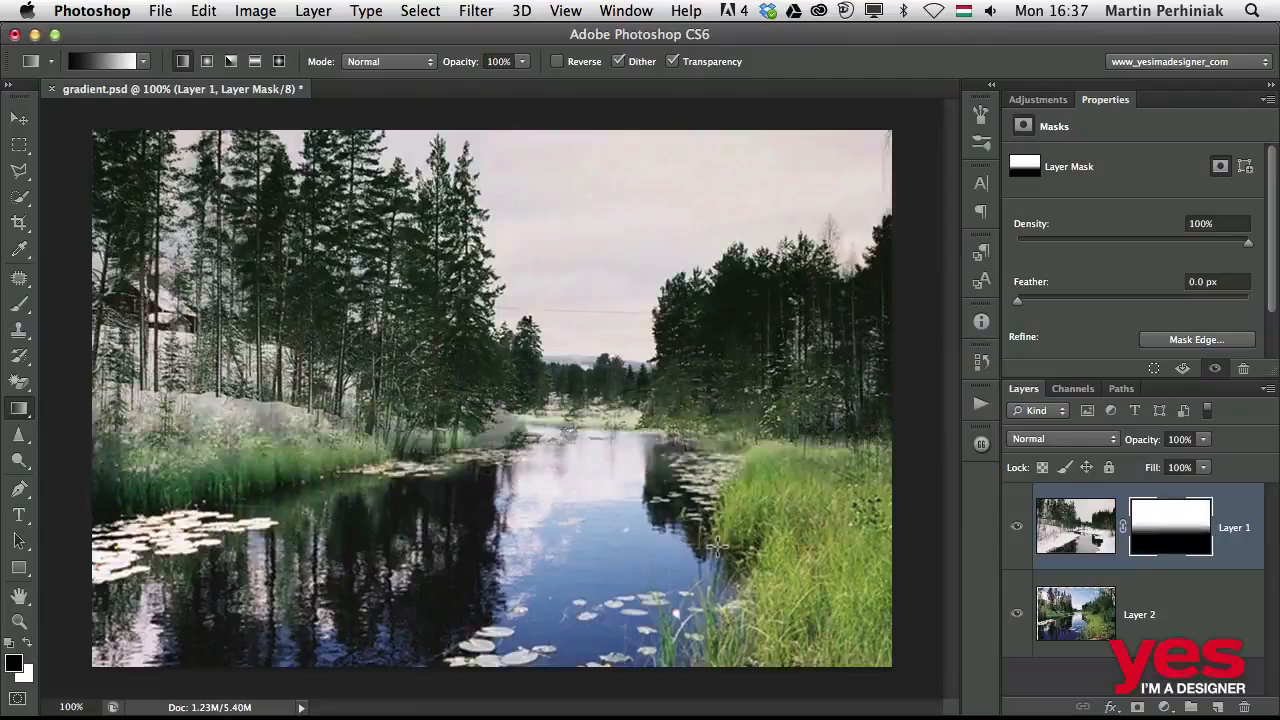
{"action": "key", "text": "super+alt+z"}
{"action": "key", "text": "super+alt+z"}
{"action": "key", "text": "super+alt+z"}
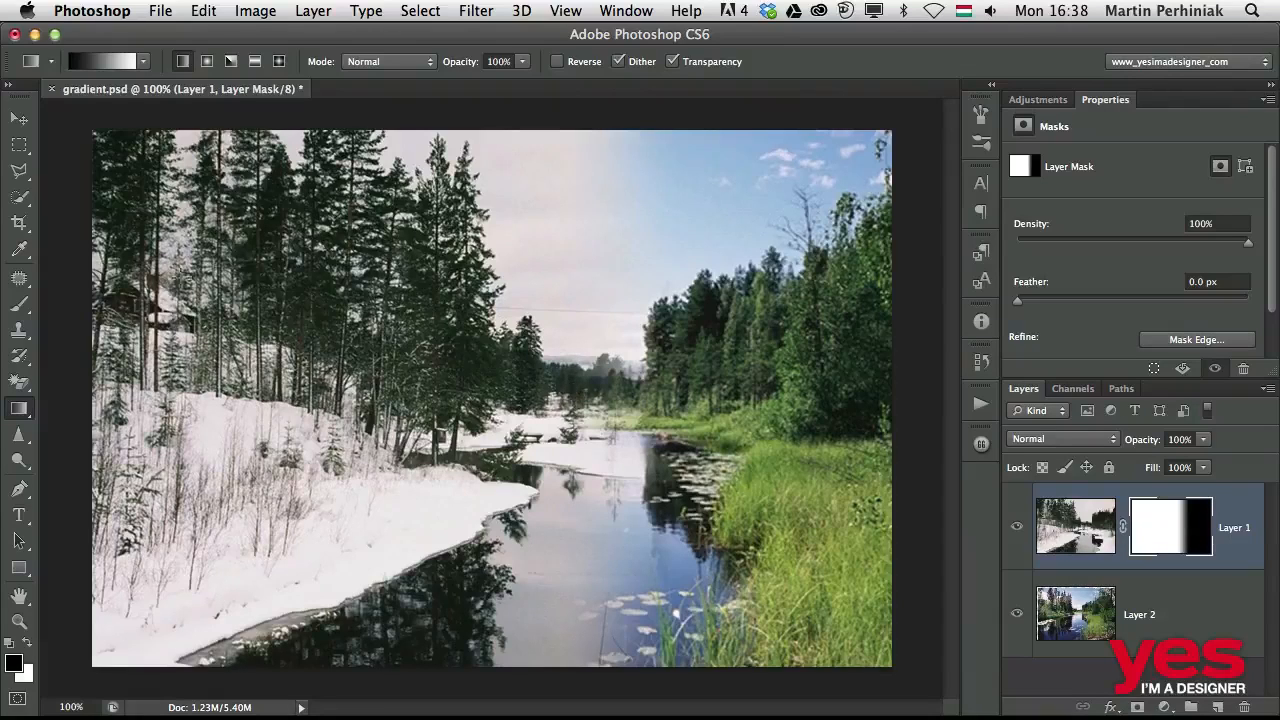
Paint black on Layer 1's mask with the Brush at 40% opacity over the distant treeline and the low sky above it.
{"action": "key", "text": "b"}
{"action": "mouse_move", "coordinate": [600, 386]}
{"action": "left_mouse_down"}
{"action": "mouse_move", "coordinate": [574, 386]}
{"action": "mouse_move", "coordinate": [548, 250]}
{"action": "mouse_move", "coordinate": [516, 281]}
{"action": "left_mouse_up"}
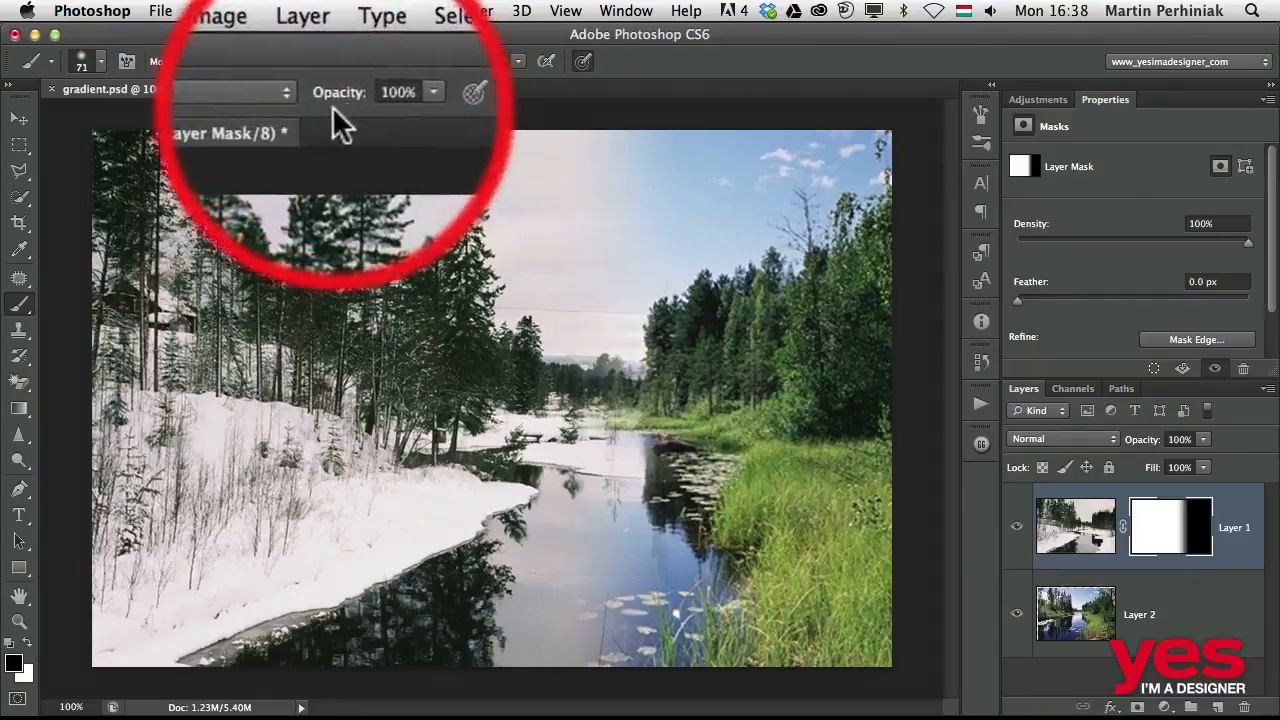
{"action": "key", "text": "4"}
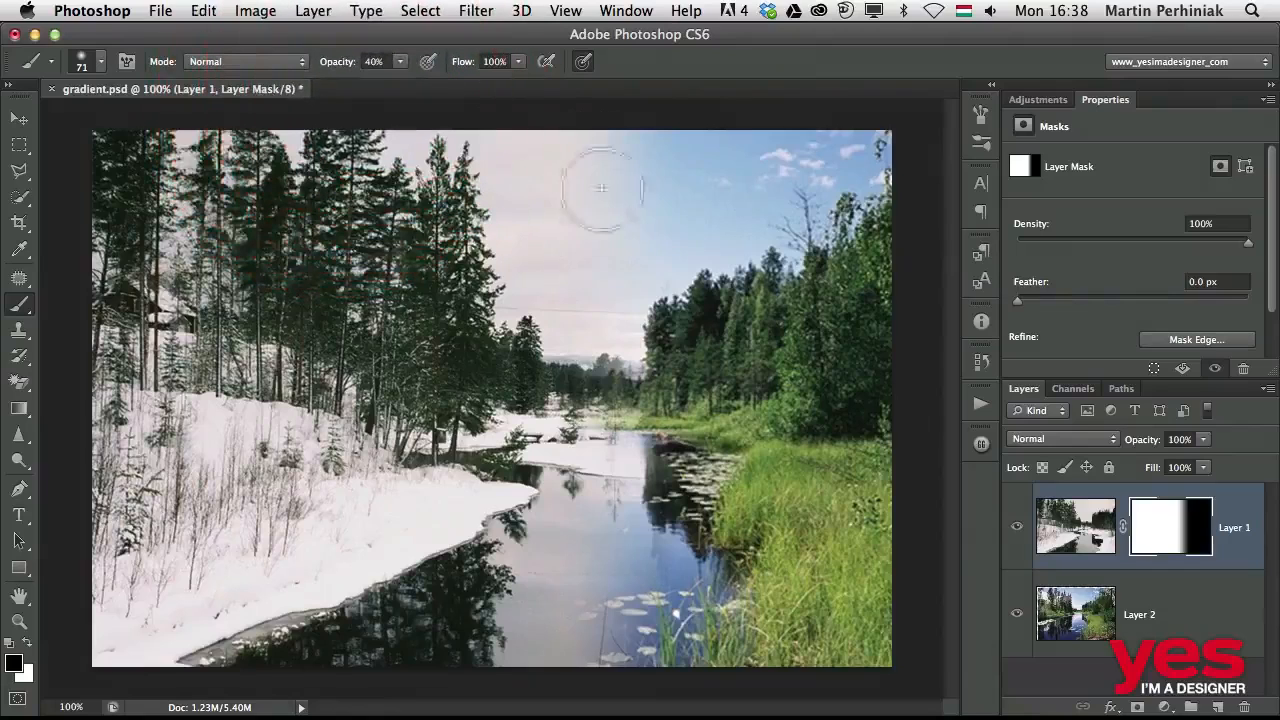
{"action": "left_click_drag", "start_coordinate": [604, 368], "coordinate": [612, 356]}
{"action": "left_click_drag", "start_coordinate": [612, 350], "coordinate": [603, 359]}
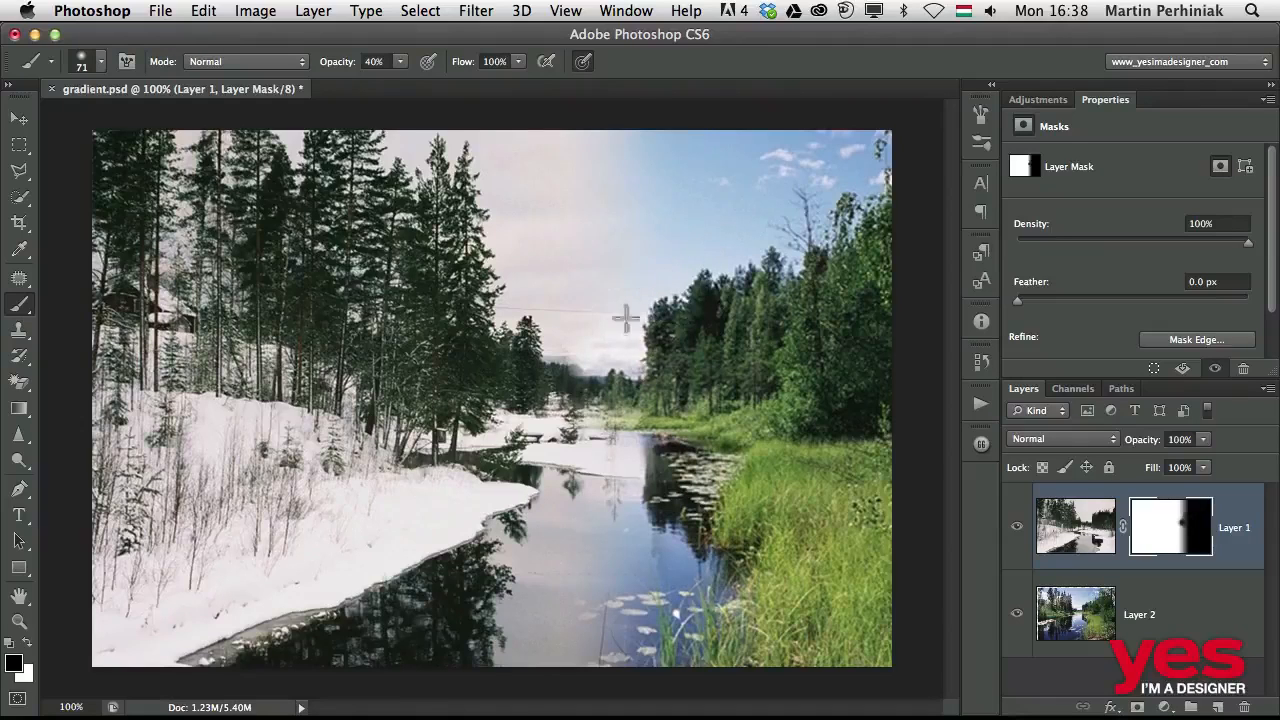
{"action": "mouse_move", "coordinate": [574, 334]}
{"action": "left_mouse_down"}
{"action": "mouse_move", "coordinate": [556, 350]}
{"action": "mouse_move", "coordinate": [583, 349]}
{"action": "mouse_move", "coordinate": [548, 354]}
{"action": "mouse_move", "coordinate": [570, 352]}
{"action": "left_mouse_up"}
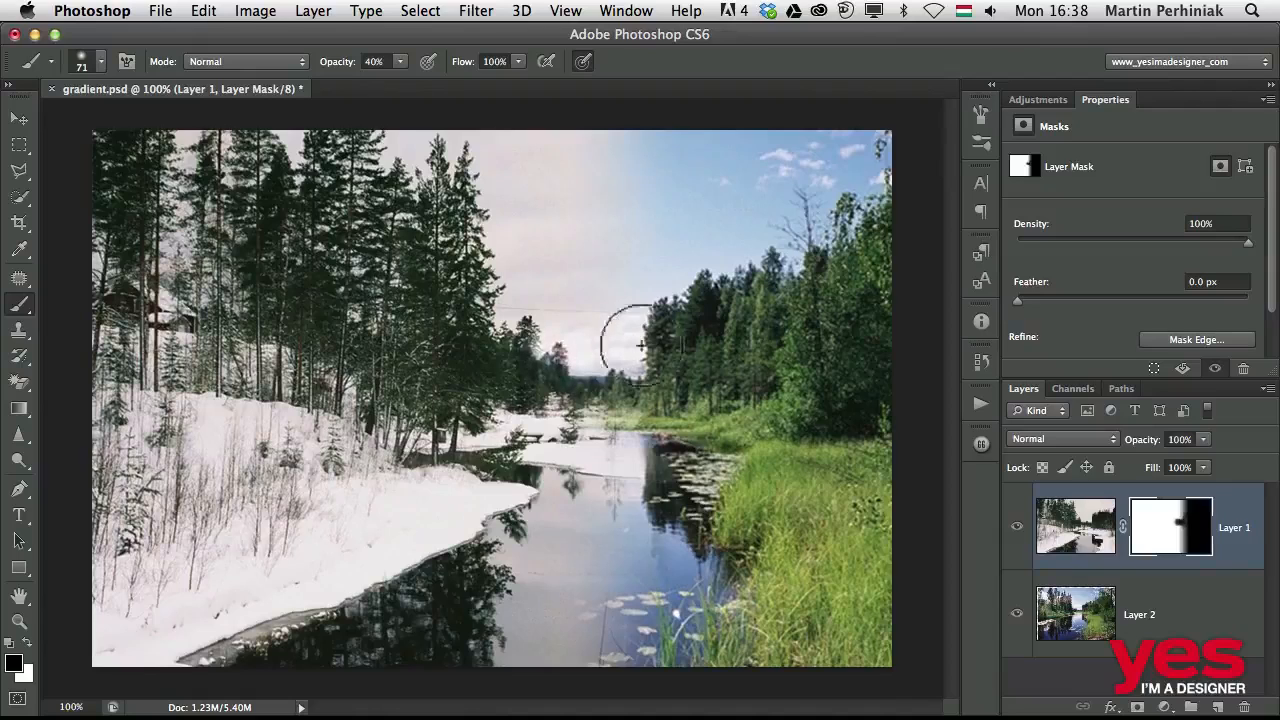